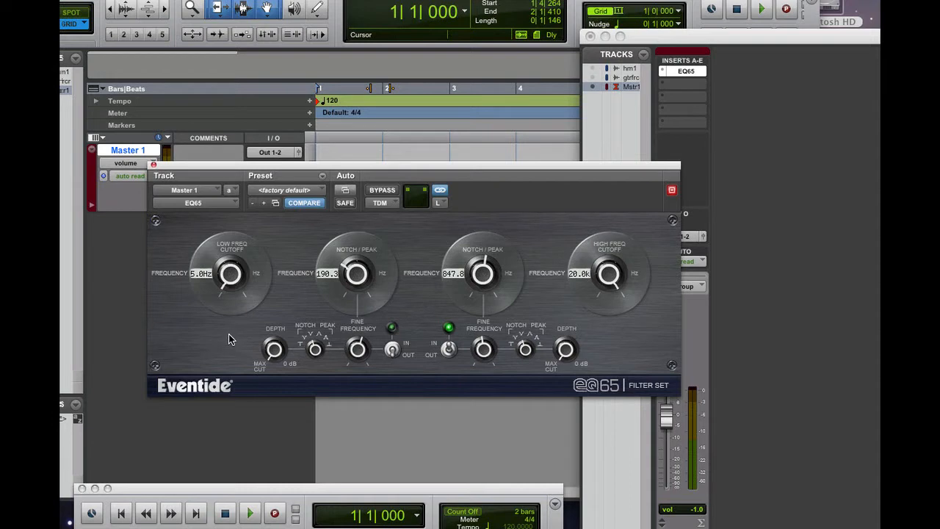
Set the EQ65 low frequency cutoff to about 5.2 Hz and the first notch/peak filter's frequency to about 21.2 Hz
click(227, 288)
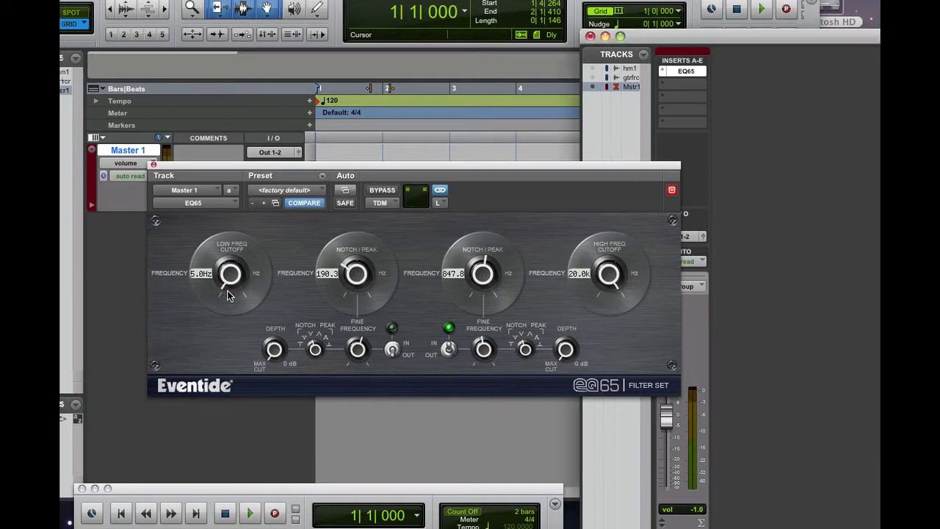
drag(229, 280, 254, 395)
drag(350, 277, 368, 321)
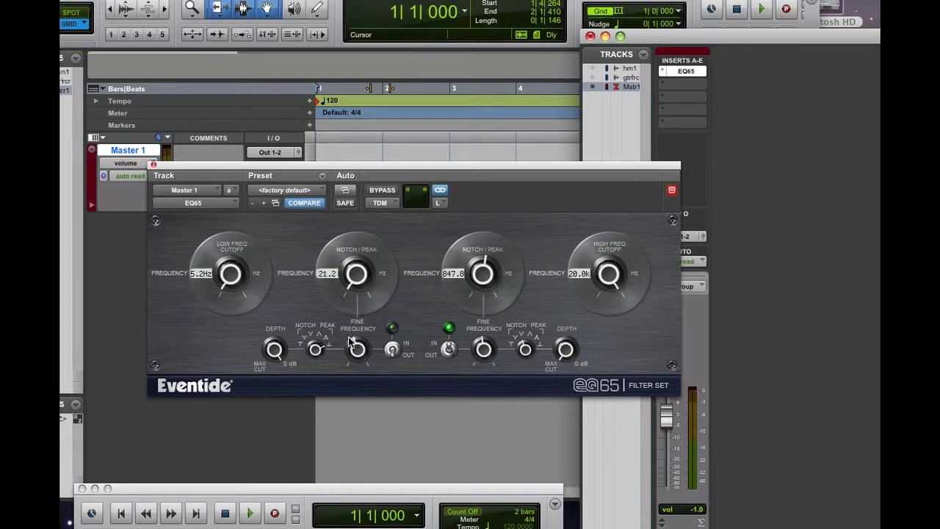
Adjust the first notch/peak filter's fine frequency and toggle that filter in and out
drag(350, 343, 350, 360)
drag(374, 332, 370, 360)
click(393, 351)
click(393, 350)
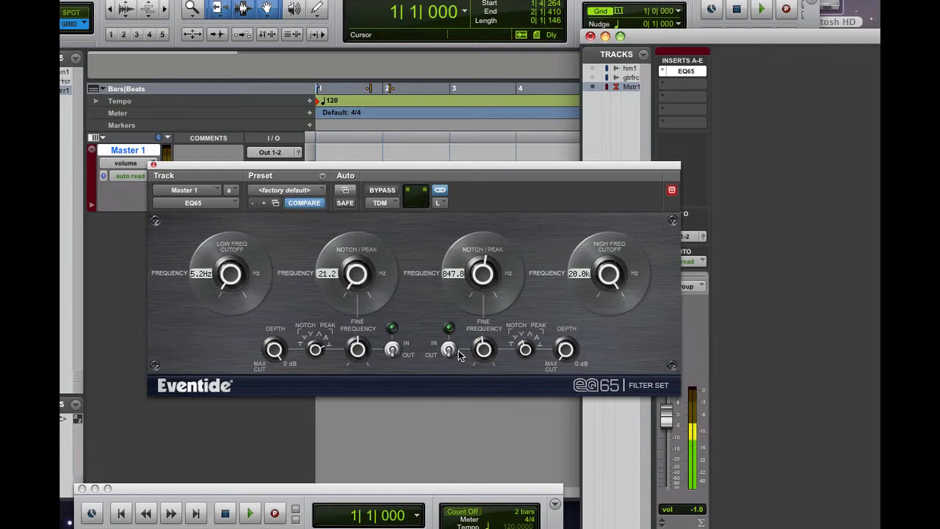
Start playback, raise the second notch/peak filter's frequency to about 1.3 kHz and switch that filter in
key(space)
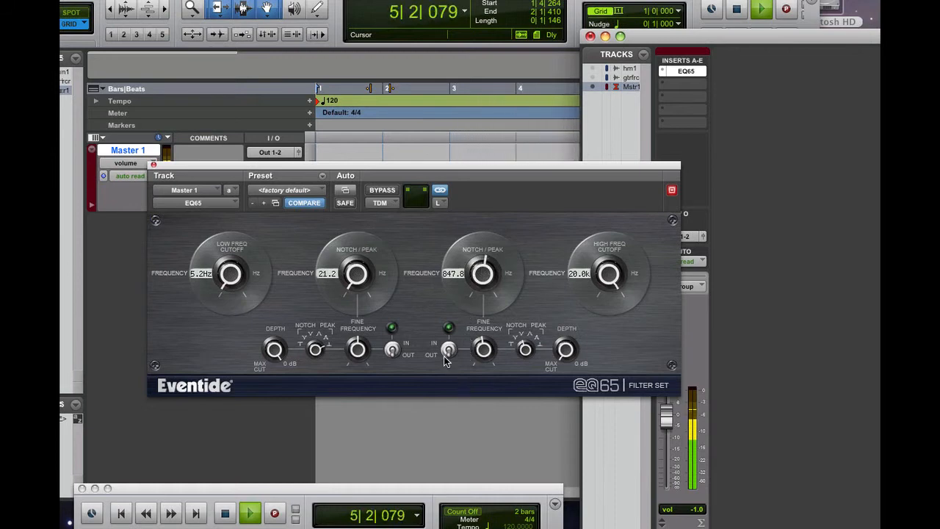
drag(485, 271, 503, 273)
click(449, 351)
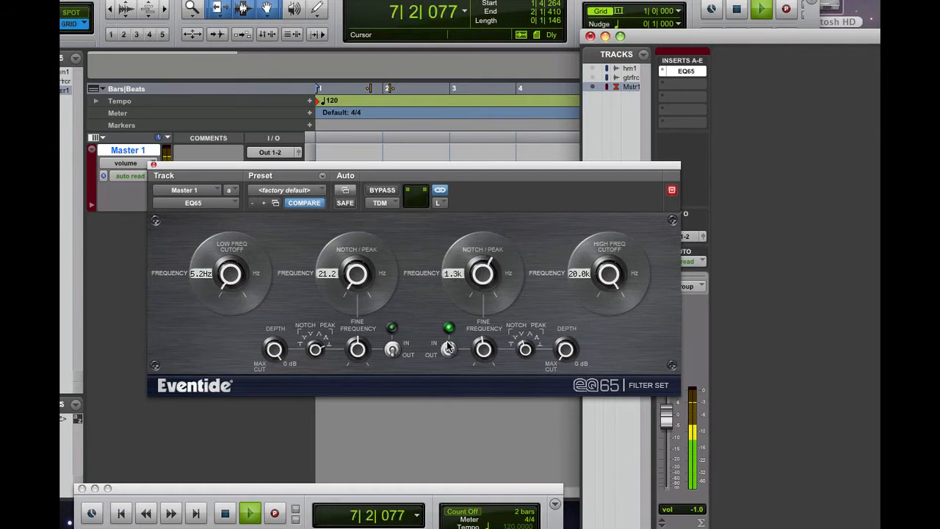
Sweep the second notch/peak filter up to about 1.7 kHz and back to 847.8 Hz, then toggle the filter's in/out state
drag(495, 253, 500, 265)
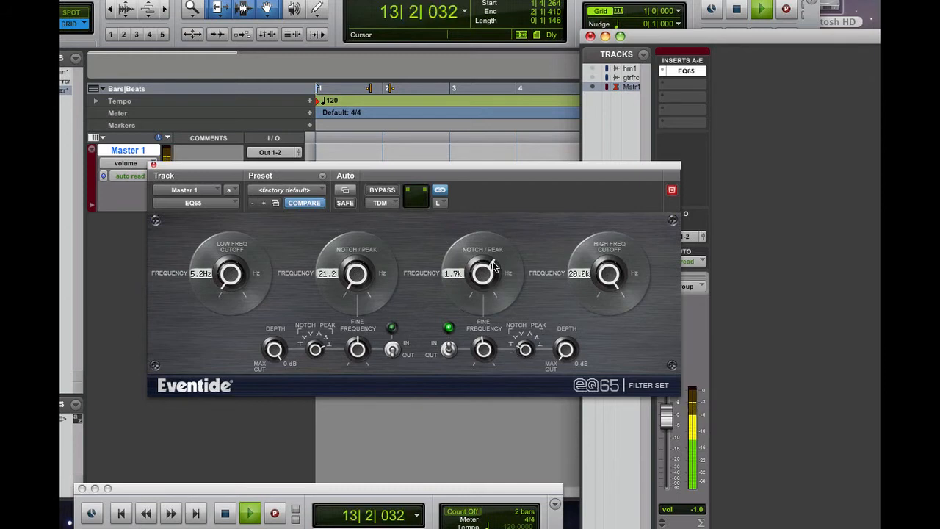
drag(492, 266, 478, 251)
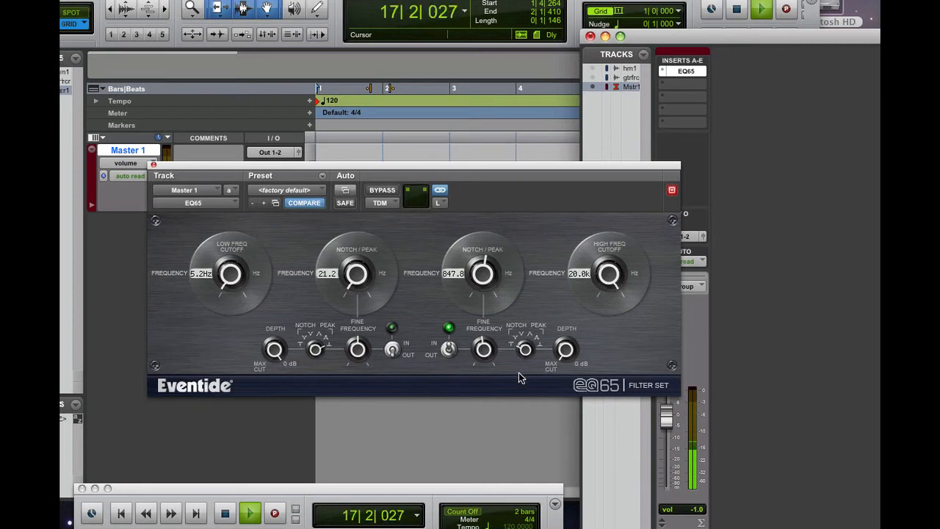
click(449, 350)
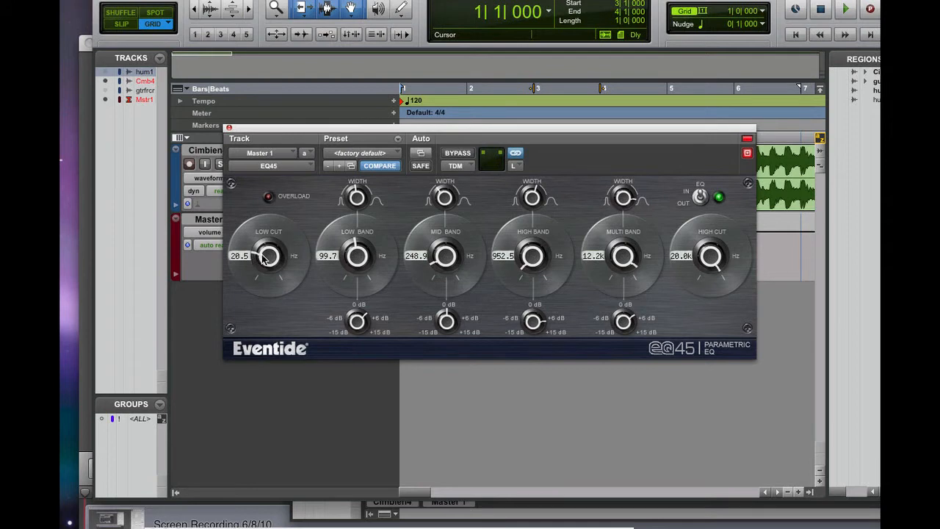
Set the EQ45 low cut to 1000 Hz, low band to 20 Hz and mid band to 3.6 kHz, adjusting the low band's width
mouse_move(263, 257)
mouse_down()
mouse_move(280, 285)
mouse_move(267, 306)
mouse_move(261, 291)
mouse_move(279, 251)
mouse_up()
drag(355, 245, 365, 317)
drag(355, 186, 348, 207)
drag(432, 266, 460, 255)
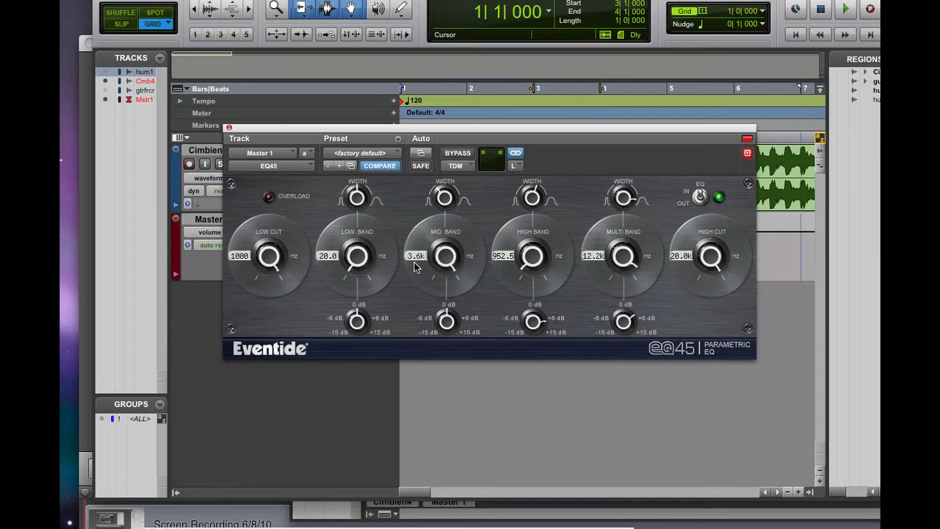
Set the EQ45 high band to 16 kHz and the multi band to about 14.6 Hz, with both gains at 0 dB
drag(517, 257, 571, 254)
drag(636, 275, 636, 332)
drag(371, 131, 367, 124)
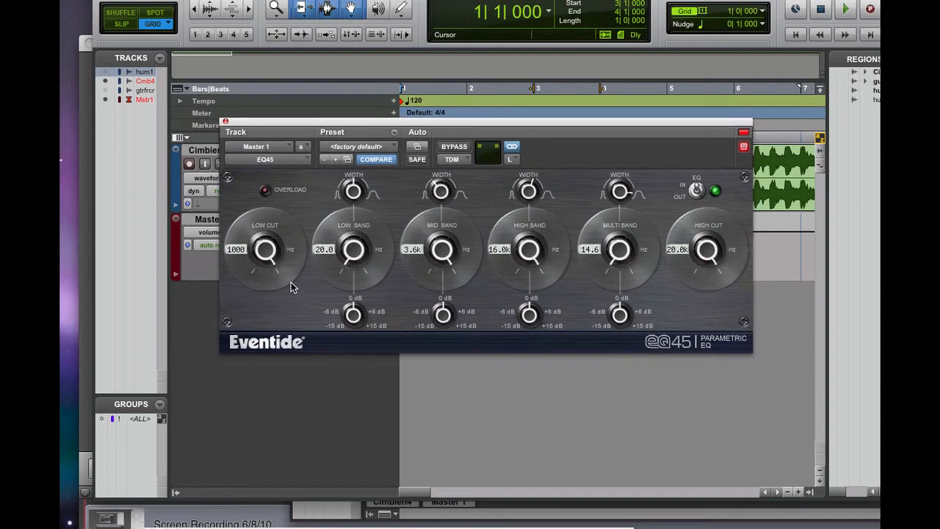
Play the track and lower the low cut frequency to about 15.9 Hz
key(space)
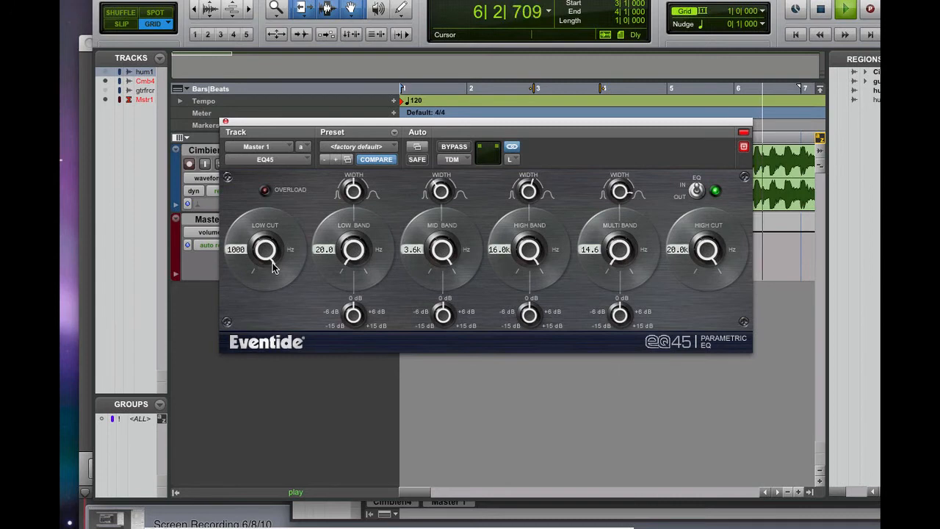
drag(280, 254, 244, 273)
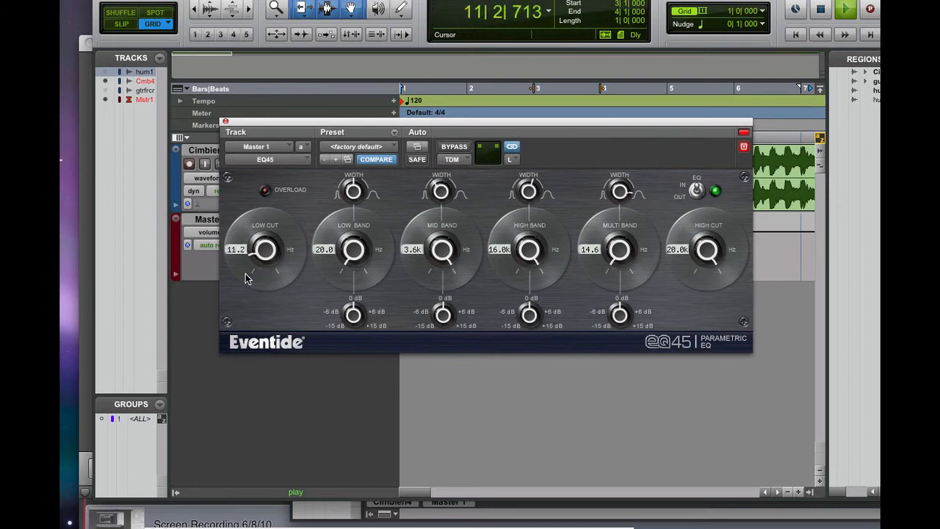
drag(247, 273, 249, 273)
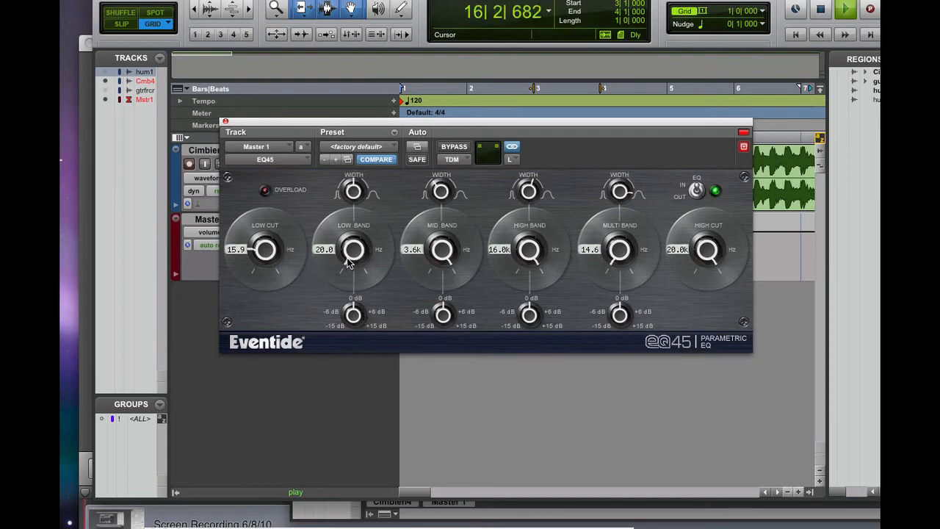
Set the low band to 99.7 Hz and the mid band to about 1.2 kHz, boosting the gain of both
drag(350, 260, 356, 227)
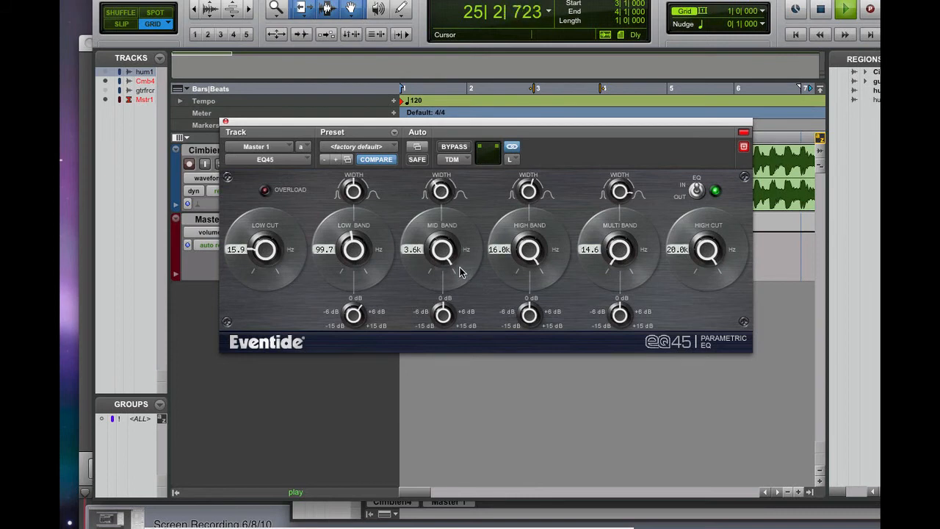
drag(451, 266, 420, 267)
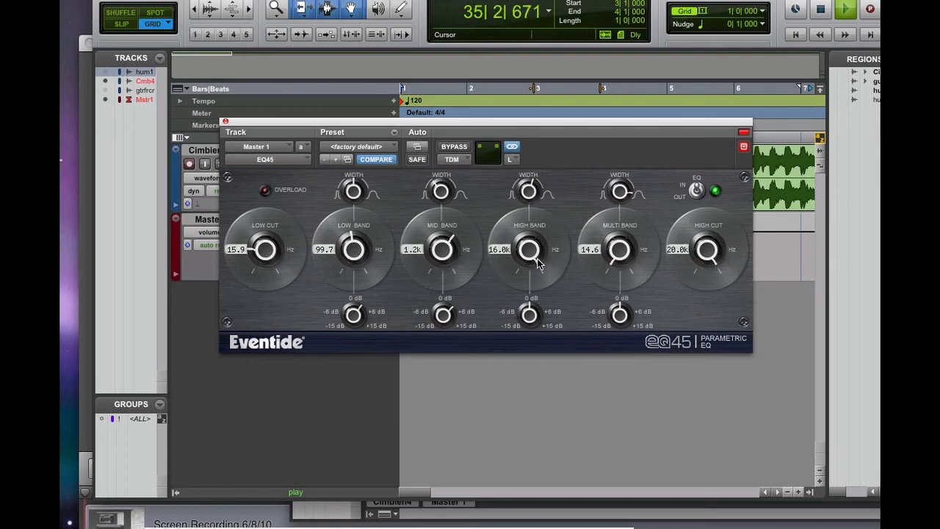
Set the high band to about 11.9 kHz with boosted gain and a wider width, and the multi band to about 14.4 Hz
mouse_move(542, 254)
mouse_down()
mouse_move(551, 248)
mouse_move(545, 241)
mouse_move(526, 236)
mouse_move(553, 328)
mouse_move(538, 240)
mouse_move(550, 260)
mouse_move(546, 242)
mouse_up()
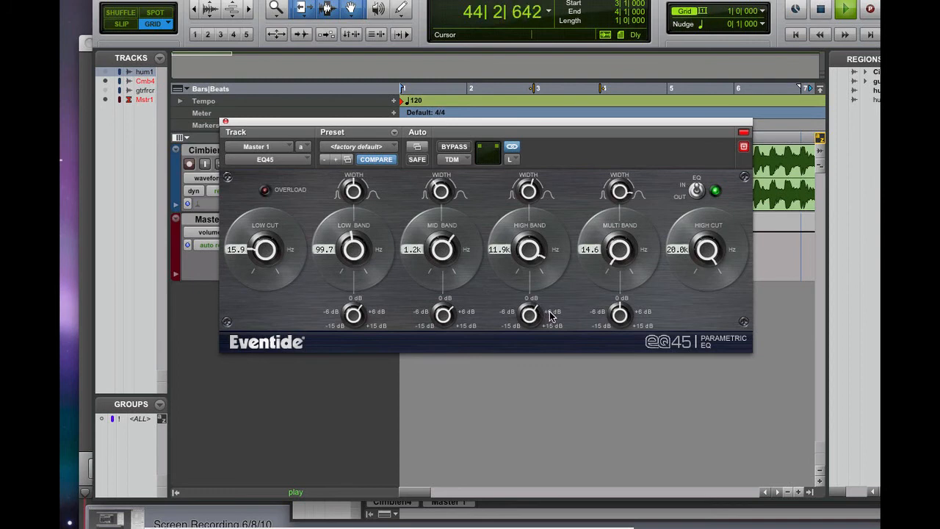
drag(554, 316, 552, 301)
drag(610, 261, 604, 255)
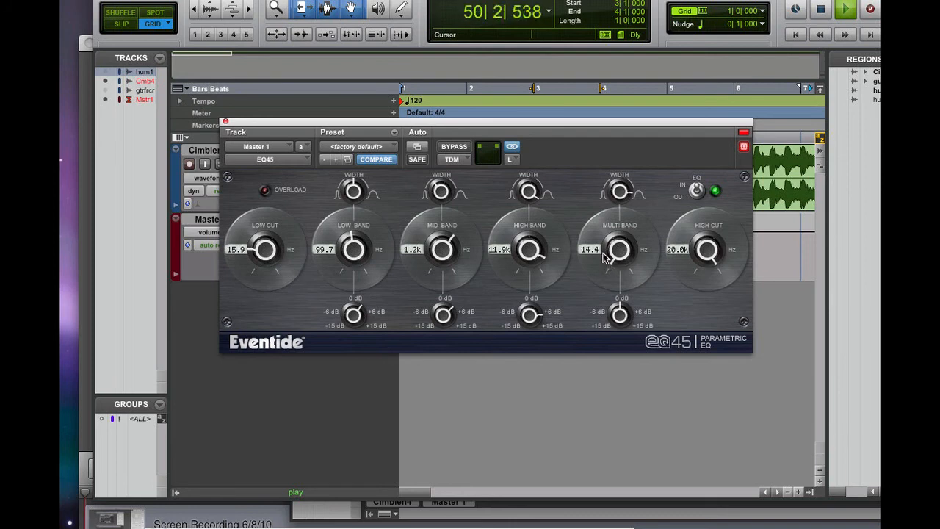
Adjust the high cut filter and toggle the EQ in and out during playback to compare the processed and dry sound
click(696, 190)
click(696, 190)
click(698, 190)
drag(720, 266, 681, 282)
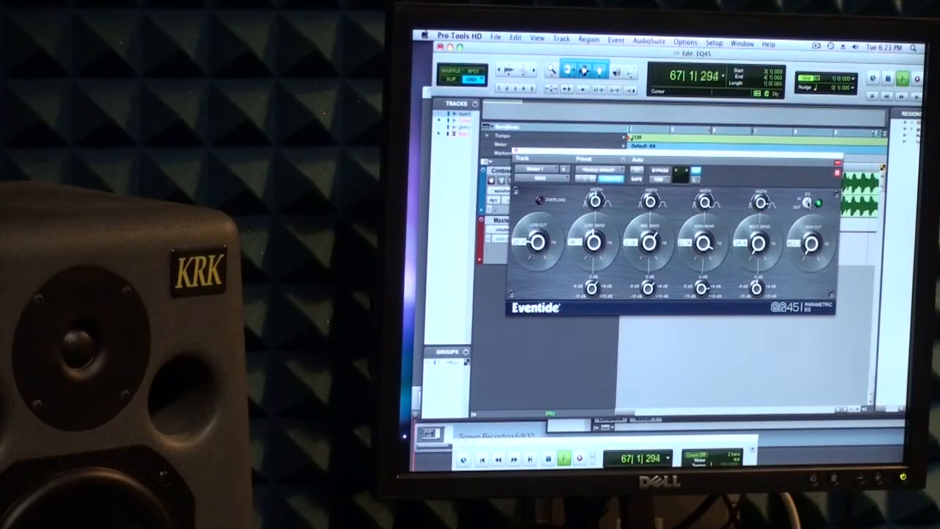
click(807, 203)
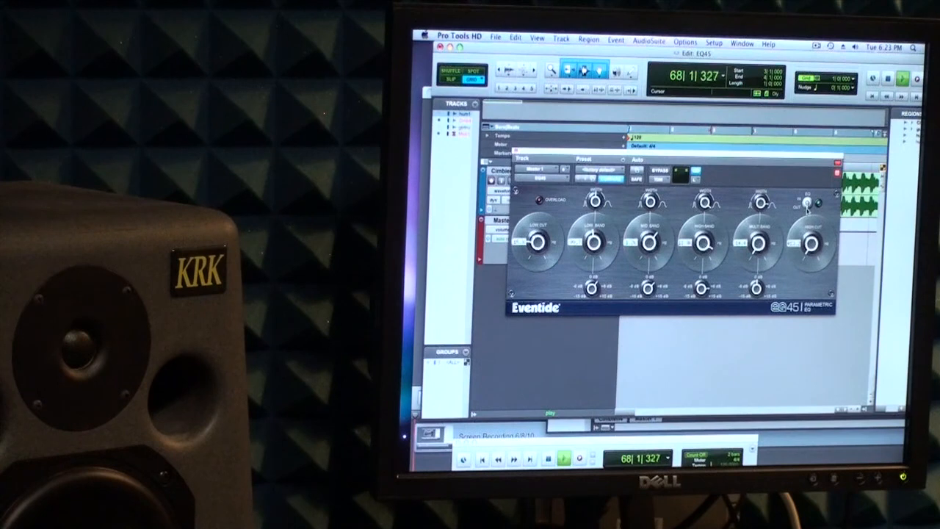